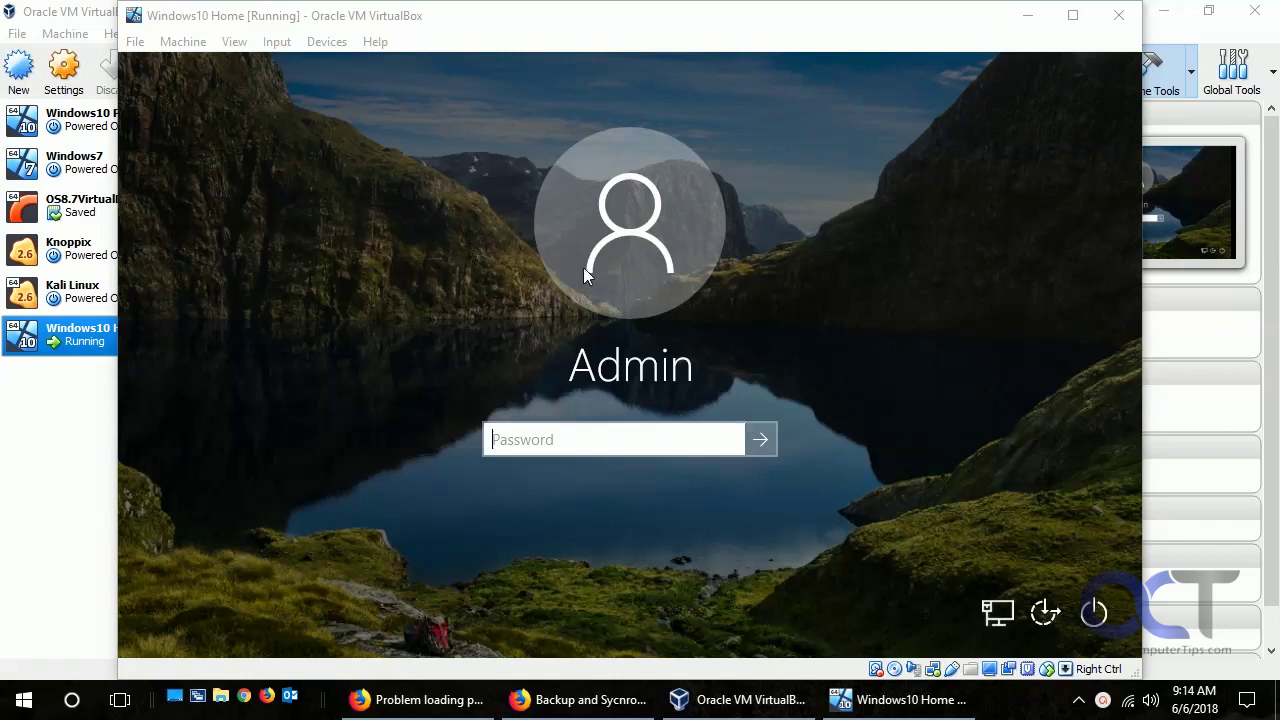
- Try a guessed password on the Admin sign-in and dismiss the incorrect-password error
click(567, 439)
text(*******)
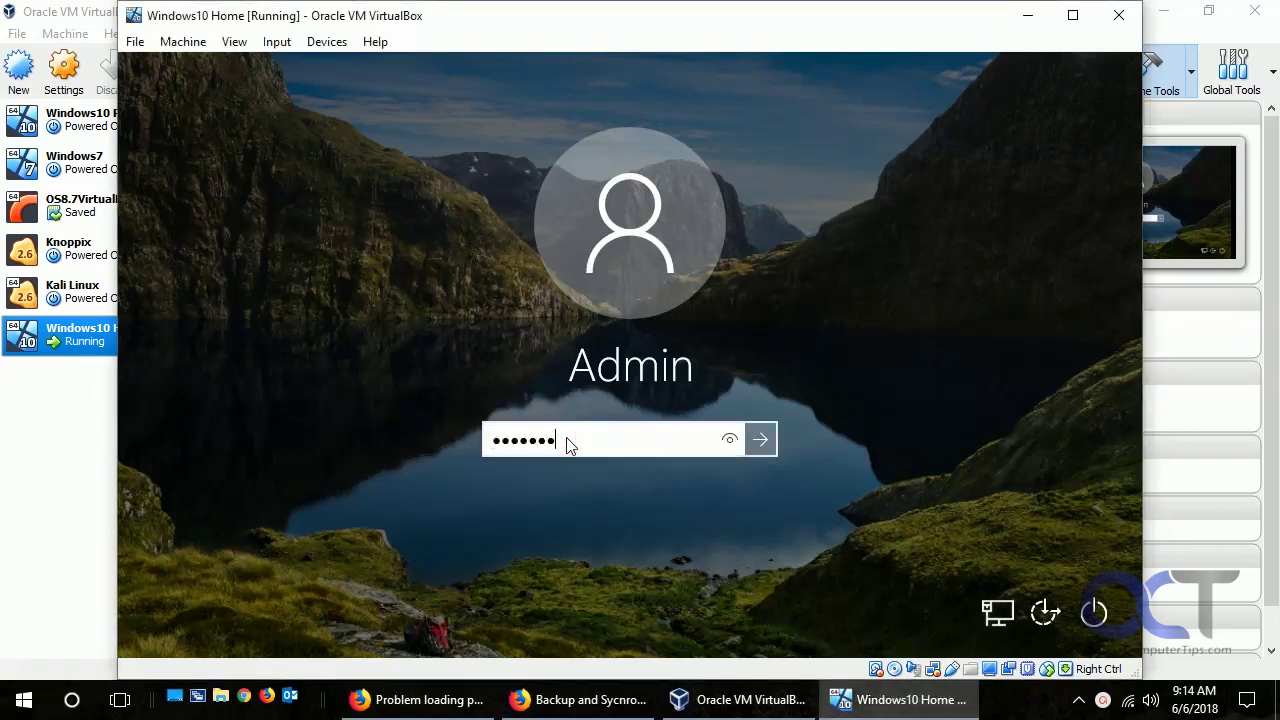
text(****)
click(754, 442)
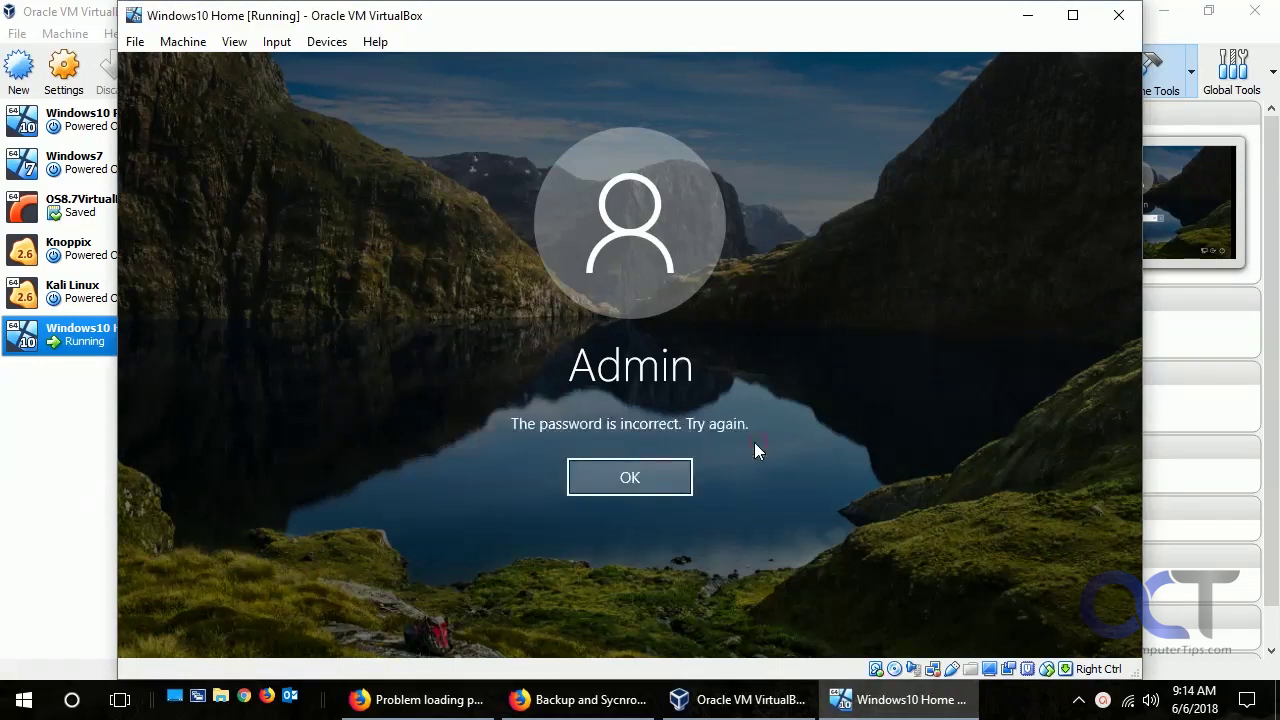
click(650, 477)
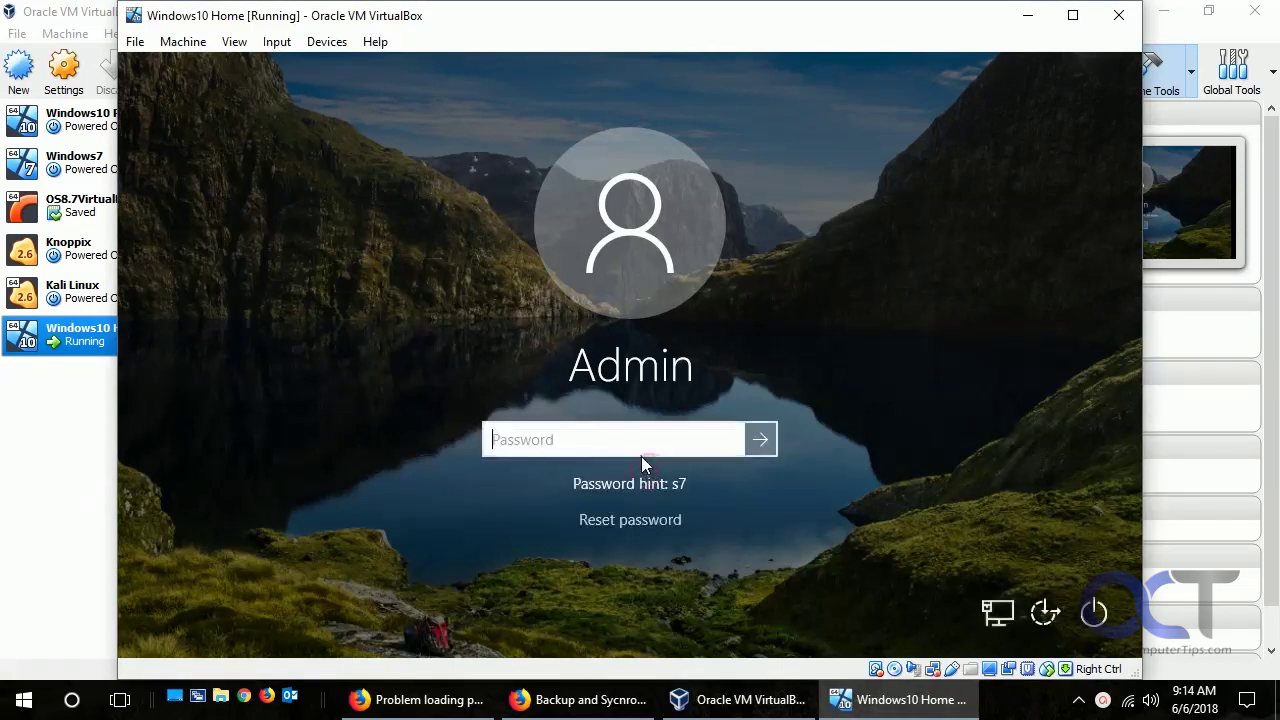
- Try a second guessed password and dismiss the rejection message again
text(***********)
click(759, 445)
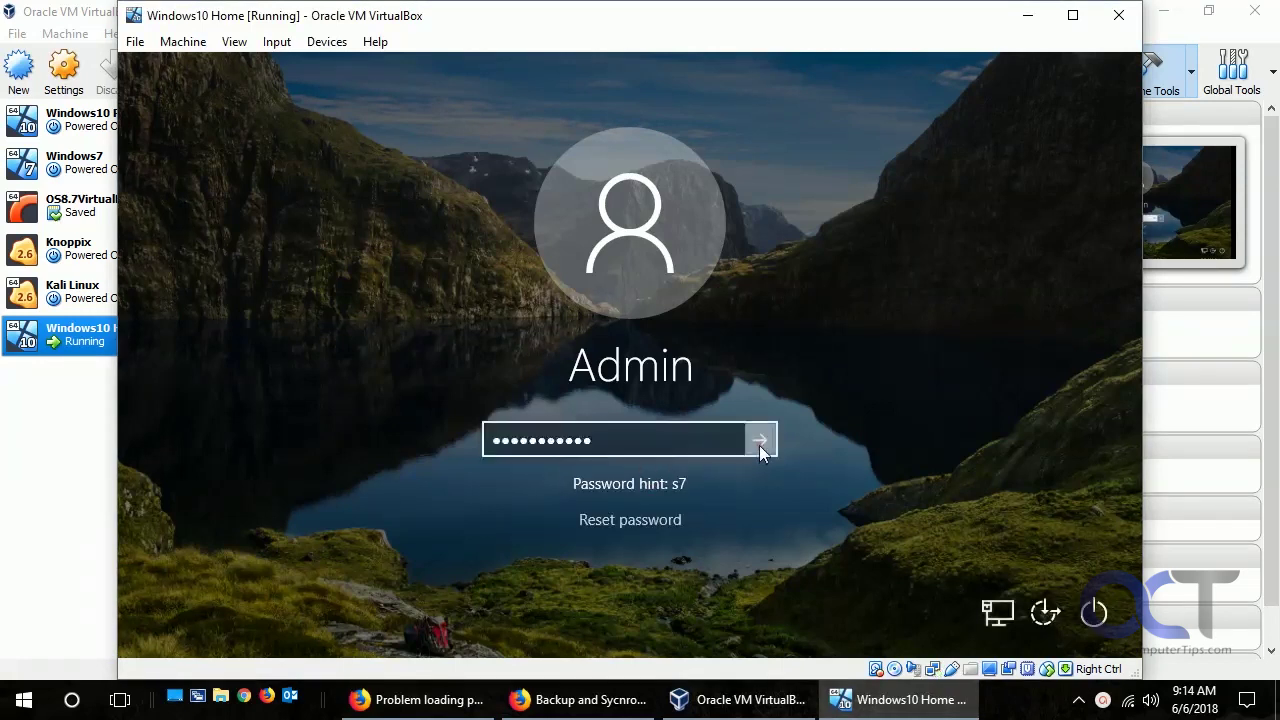
click(654, 477)
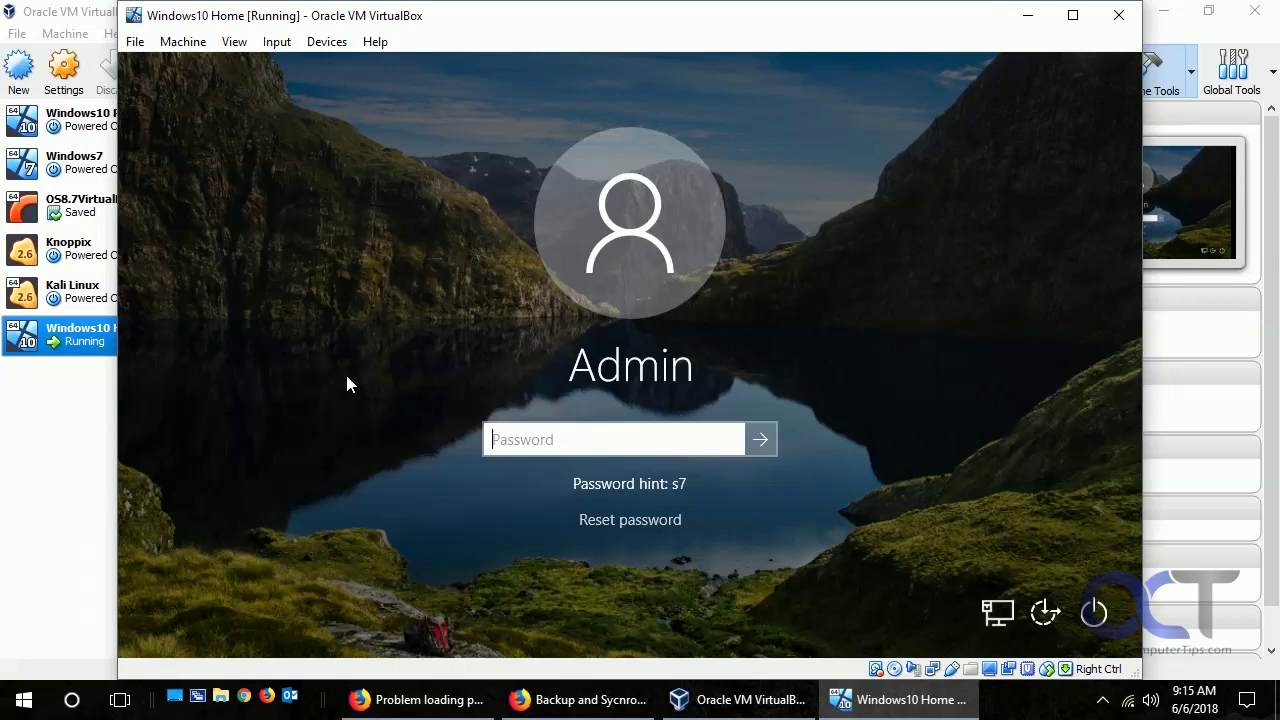
- Restart the VM despite the warning and boot it from the CD-ROM via the F12 menu
click(1093, 612)
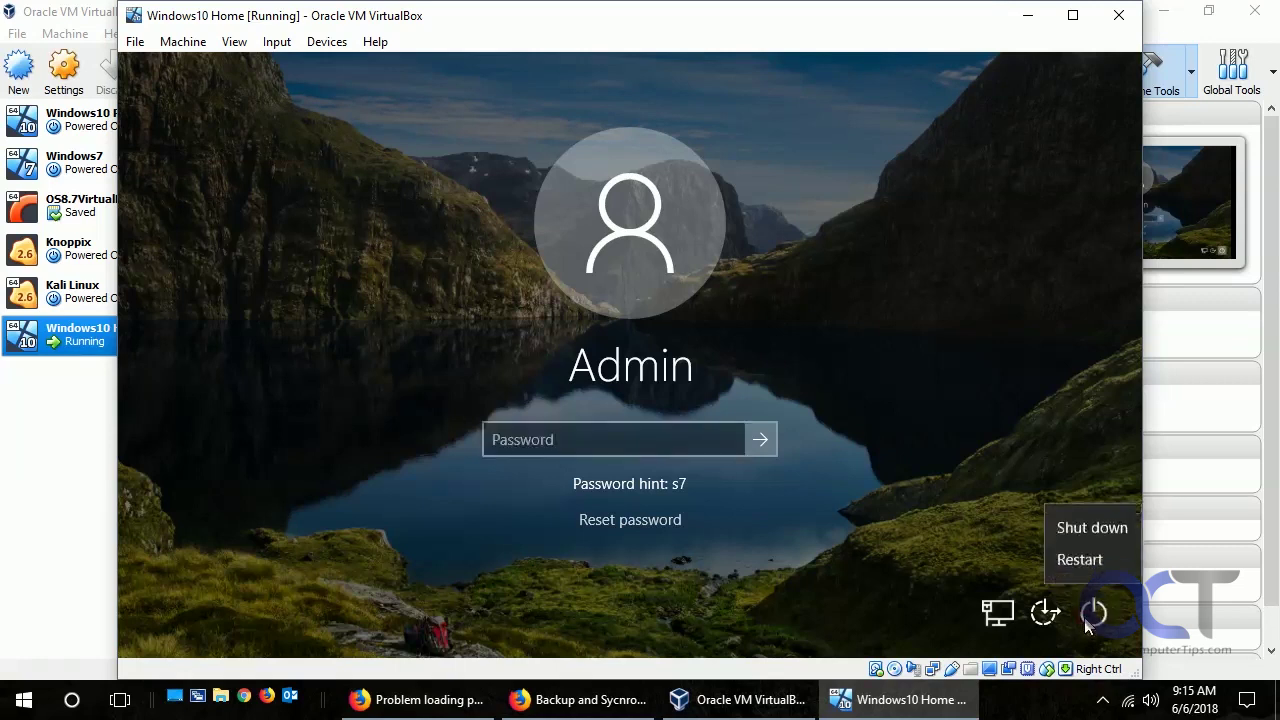
click(1080, 560)
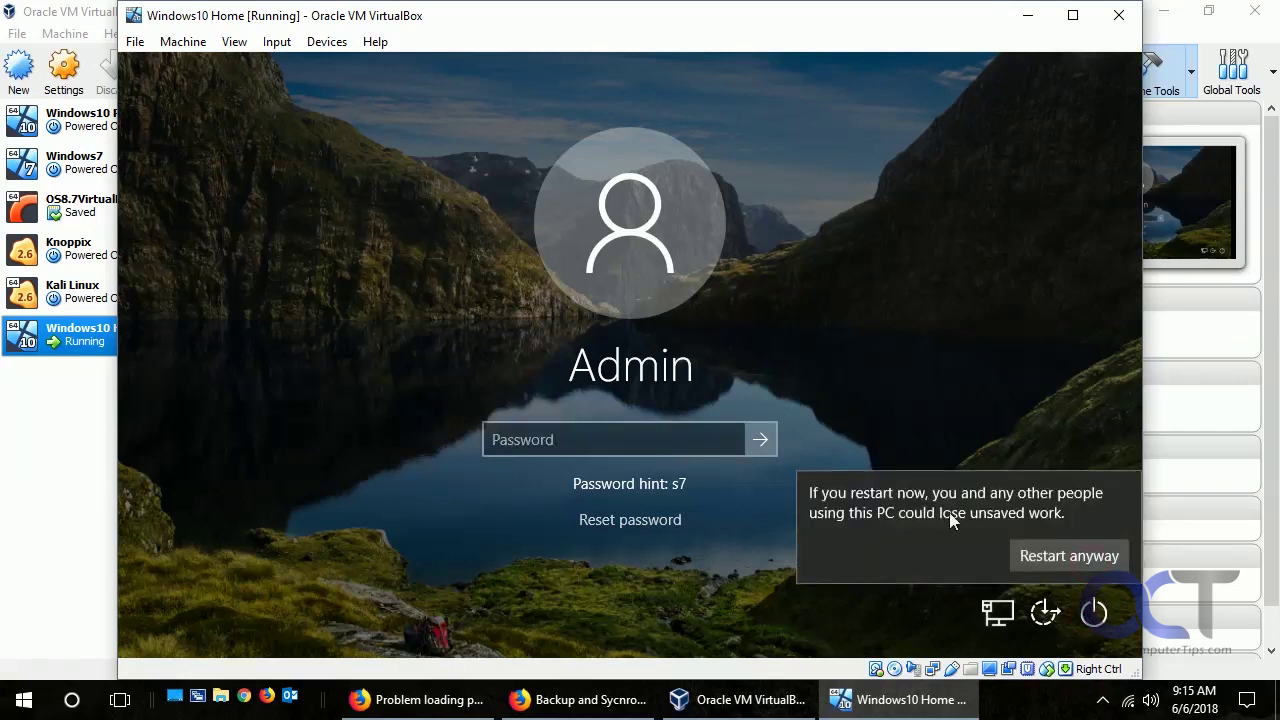
click(1048, 565)
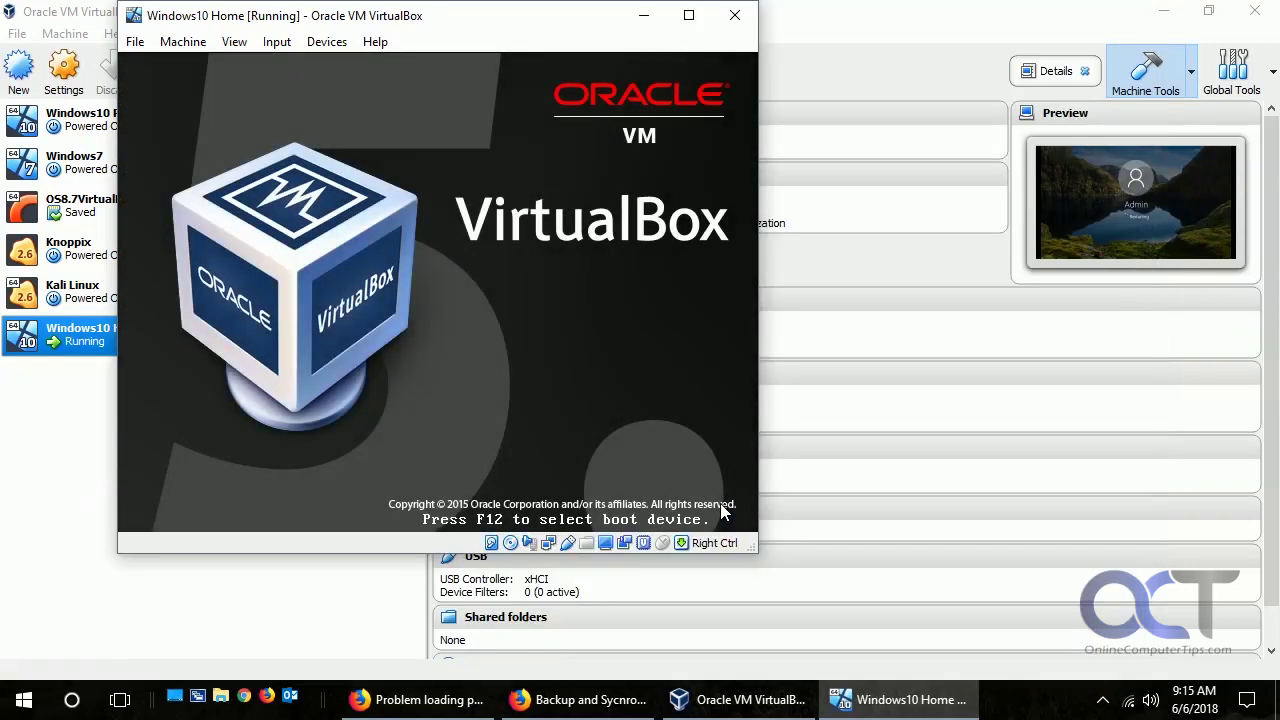
key(F12)
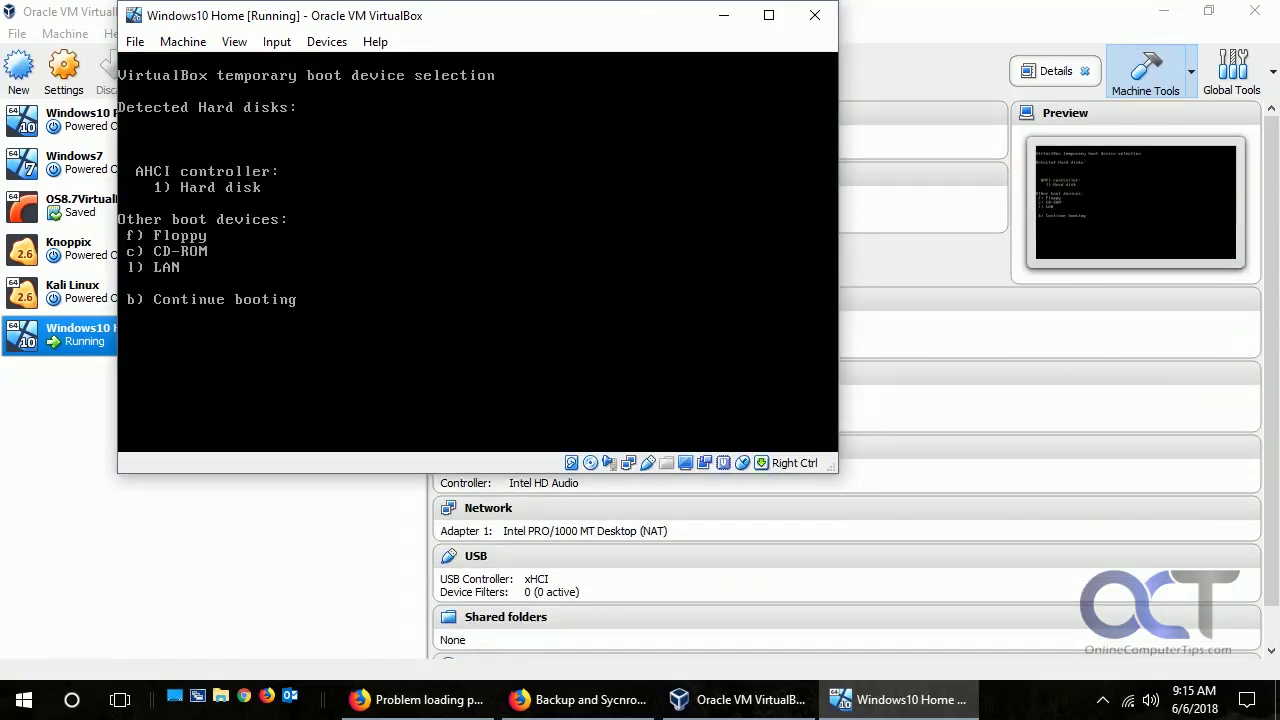
key(b)
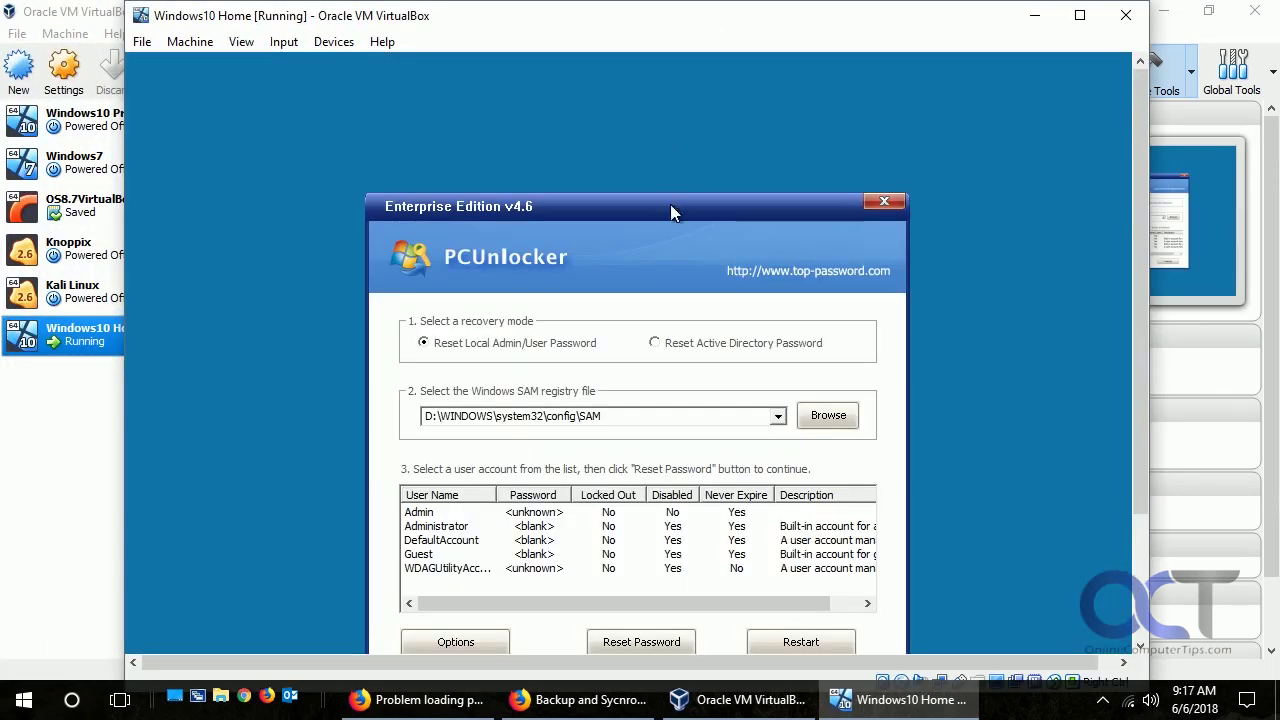
- Confirm the SAM file D:\WINDOWS\system32\config\SAM and select the Admin account in PCUnlocker
drag(670, 207, 681, 124)
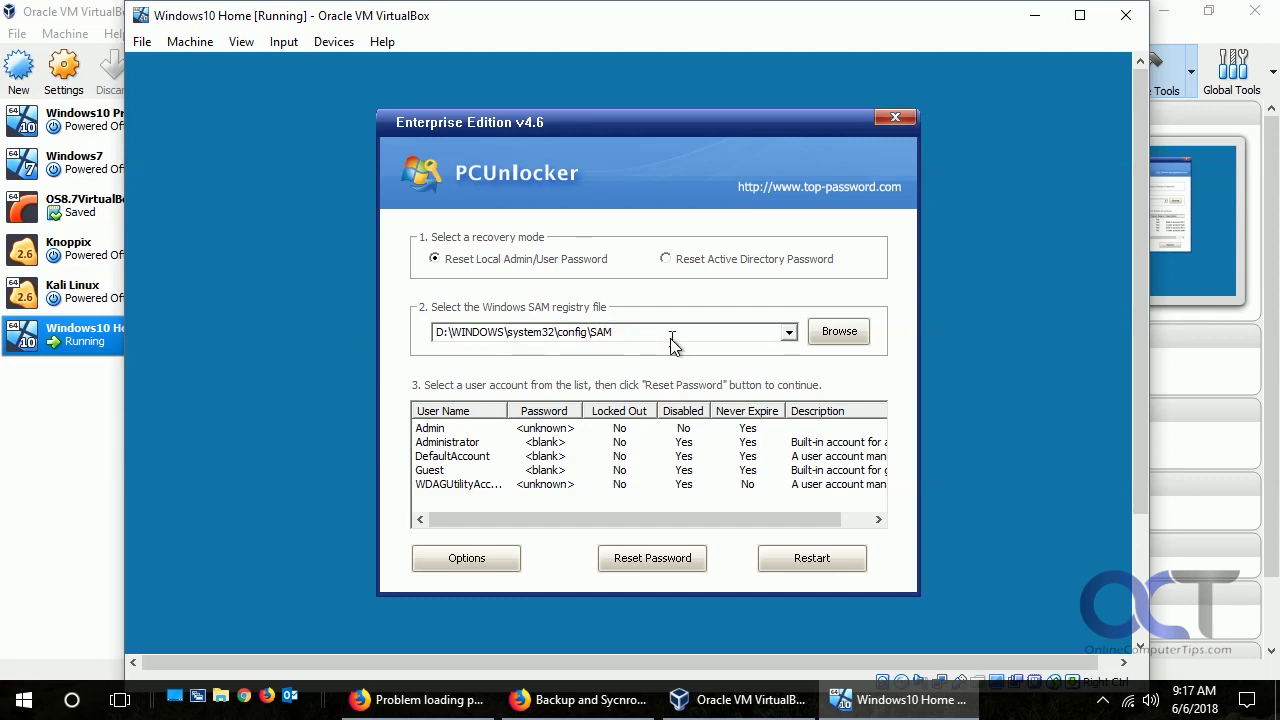
click(789, 333)
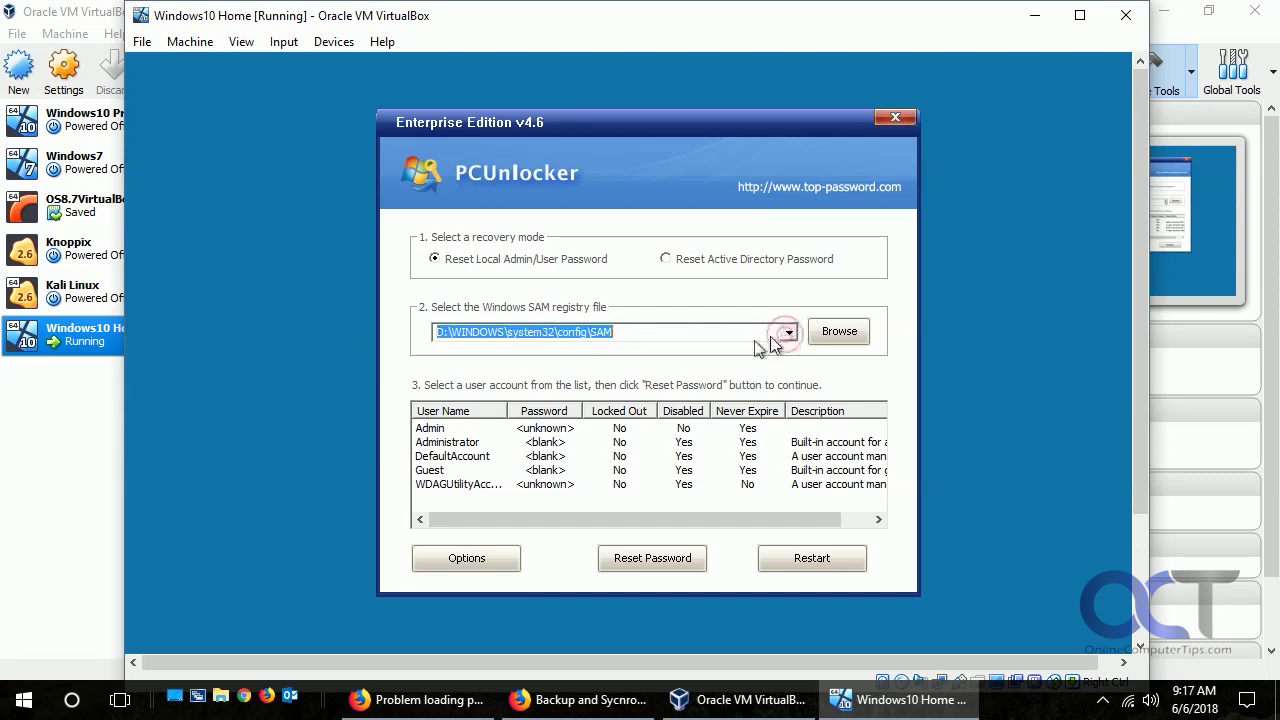
click(448, 430)
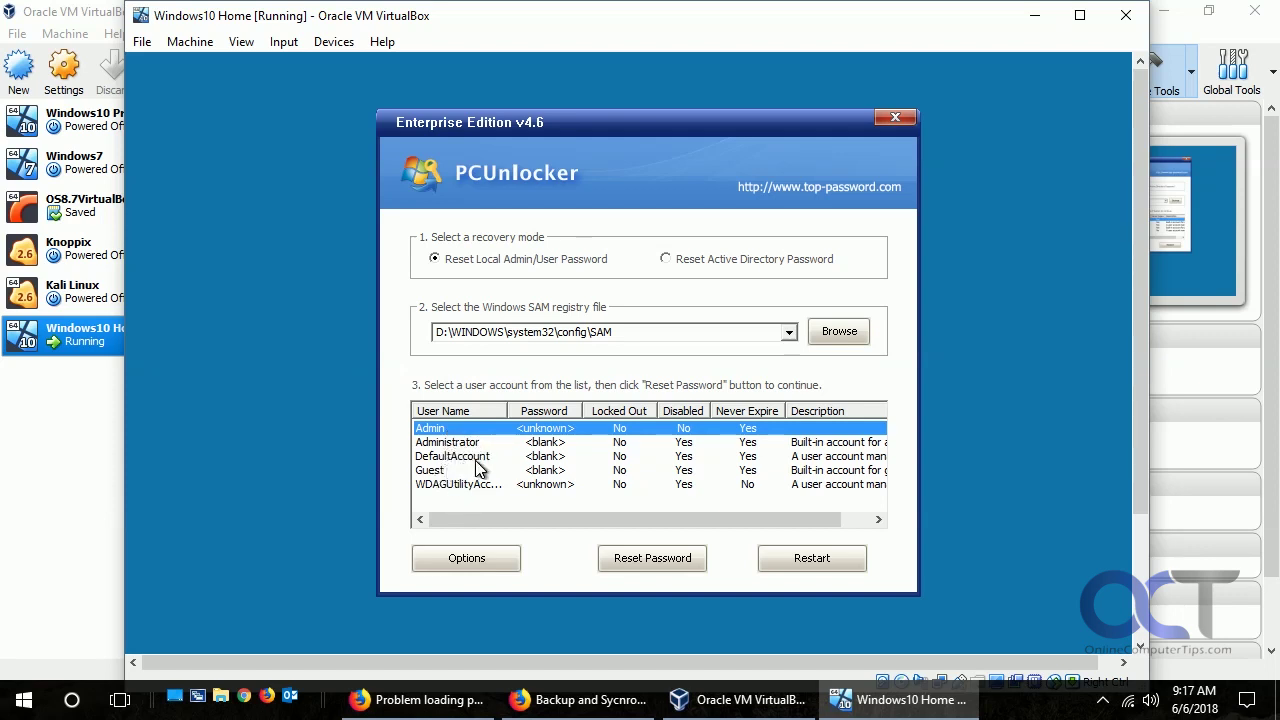
- Reset the Admin account to a new password and acknowledge the success message
click(655, 561)
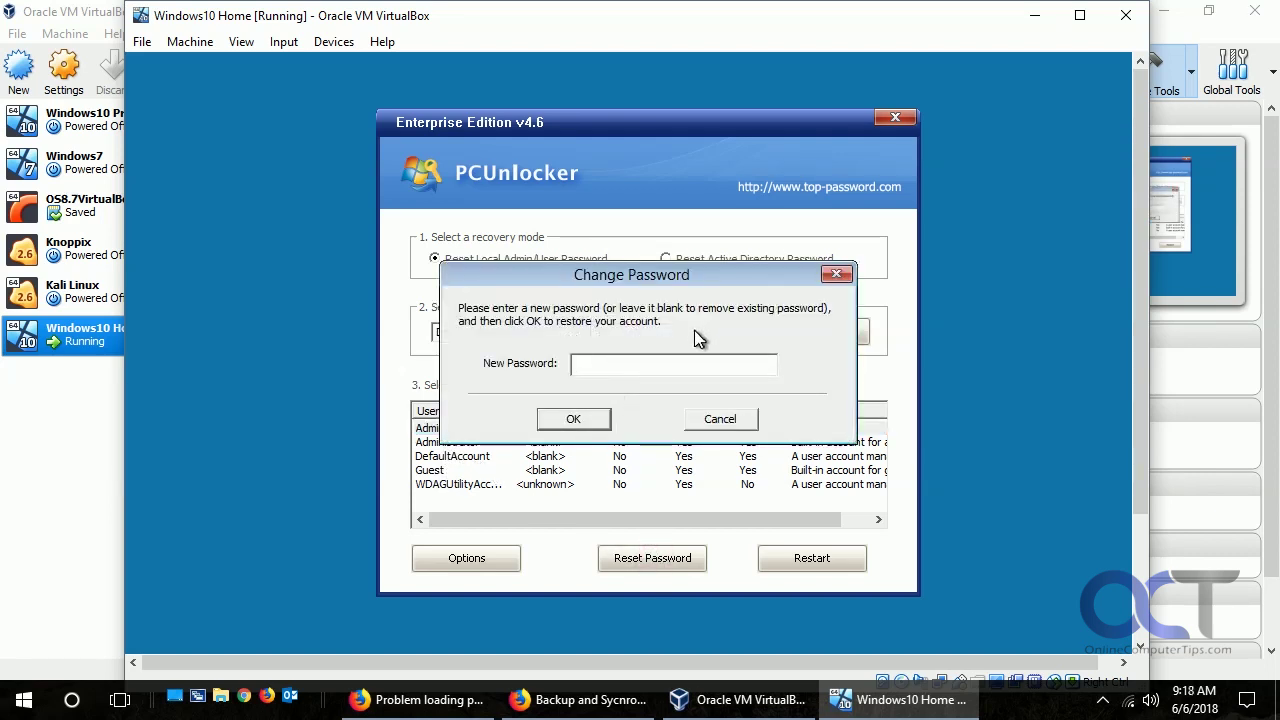
click(599, 365)
click(573, 418)
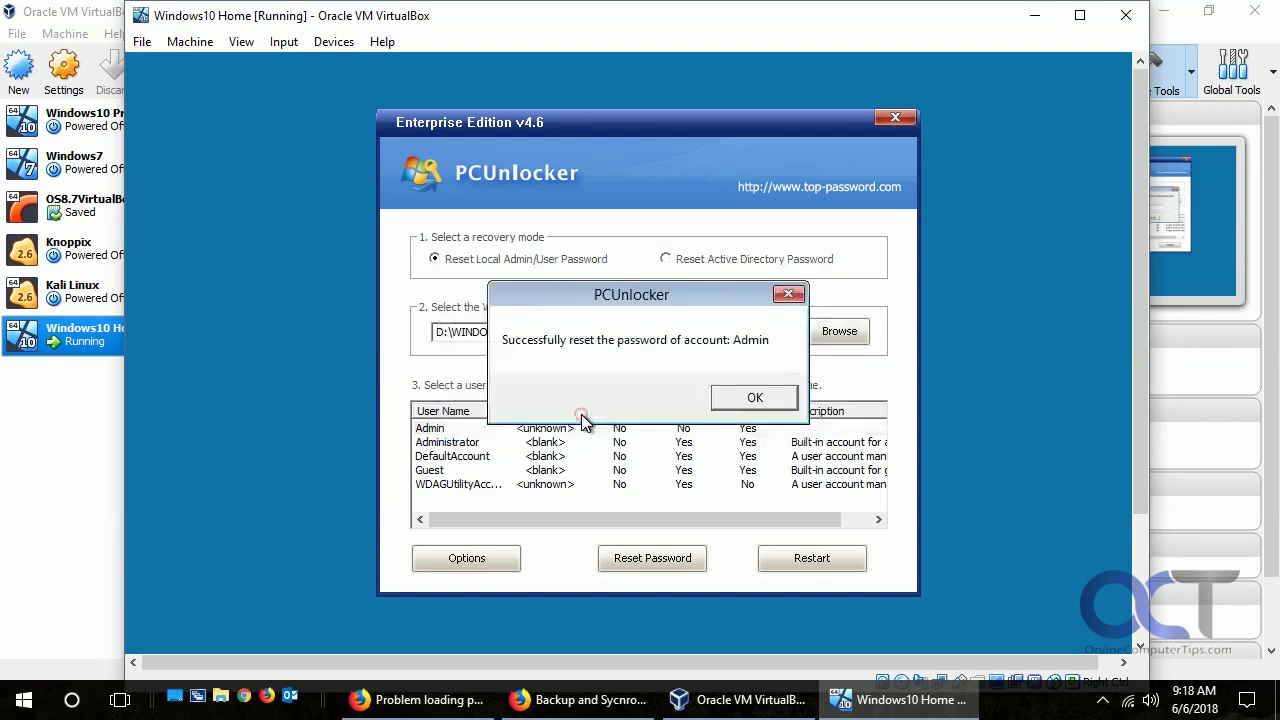
click(729, 400)
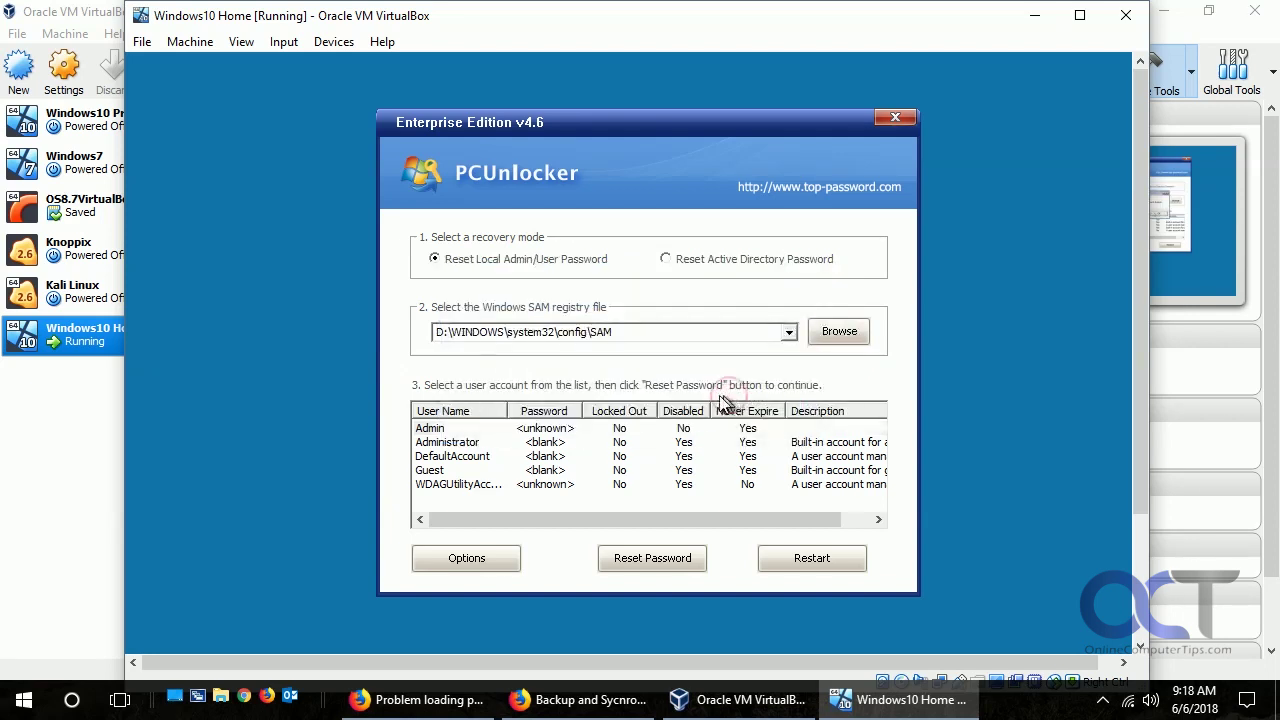
- Close PCUnlocker, restart the VM and boot Windows from the hard disk
click(800, 561)
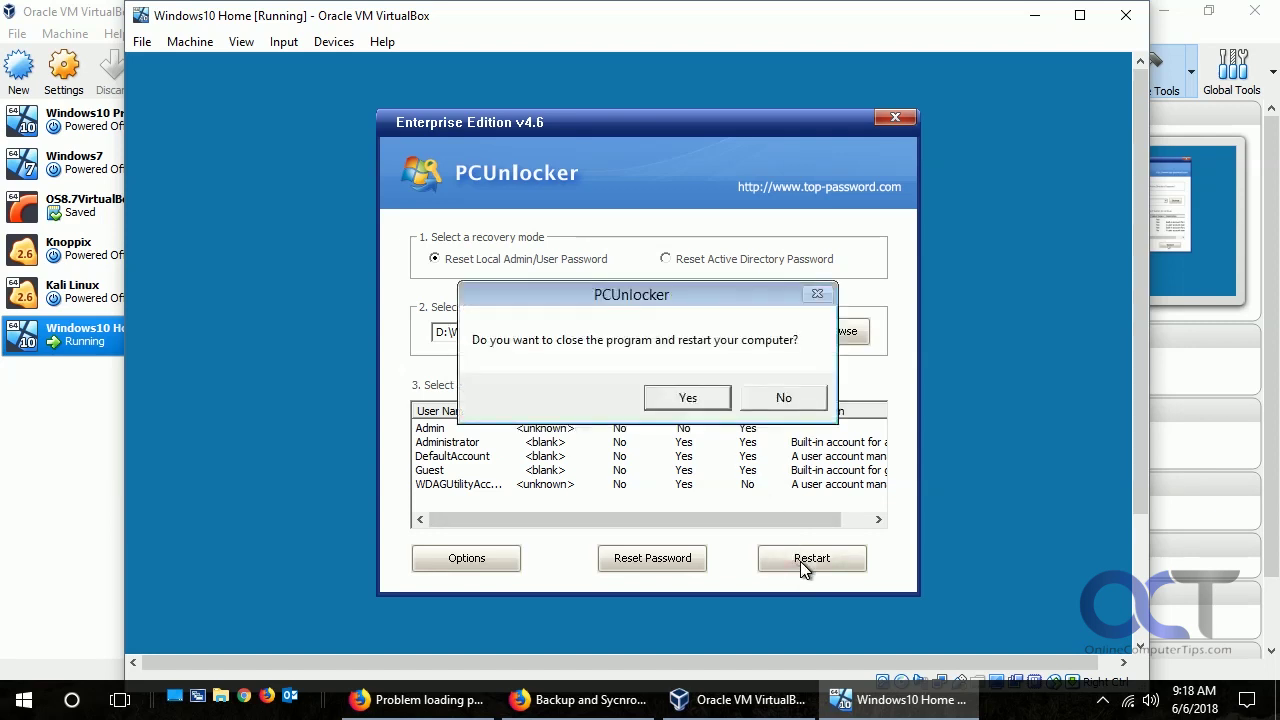
click(690, 399)
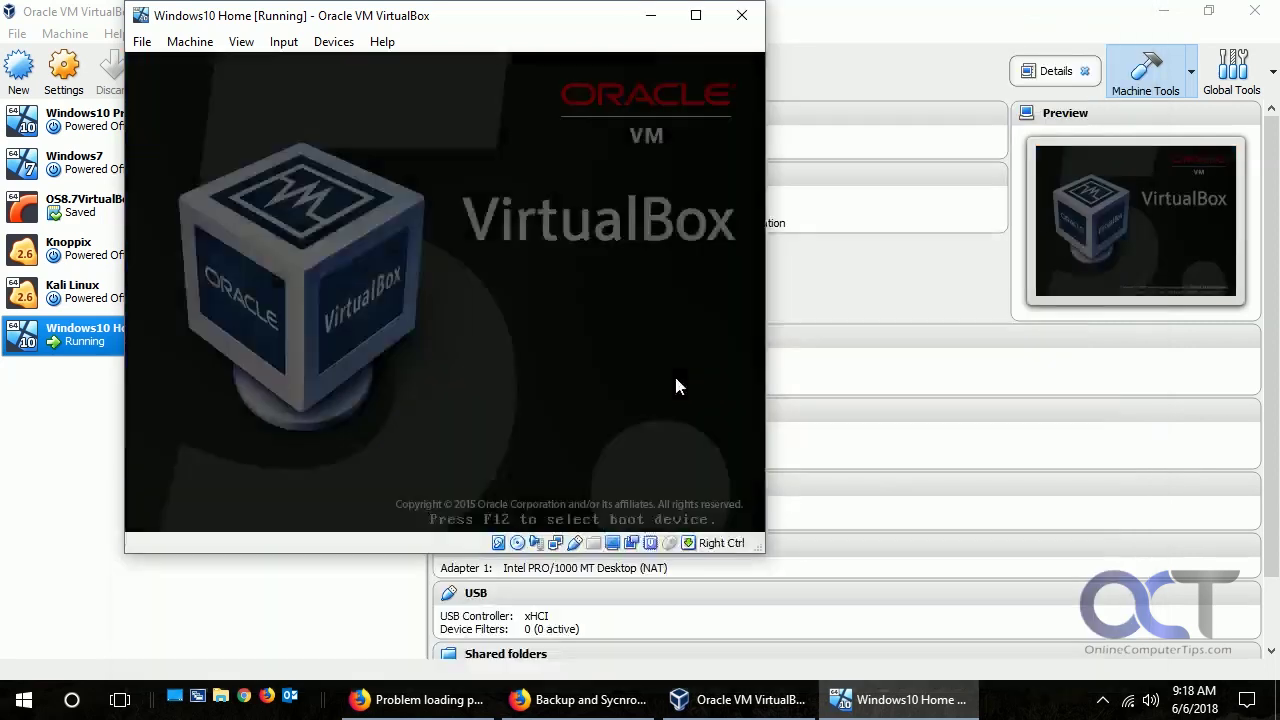
key(F12)
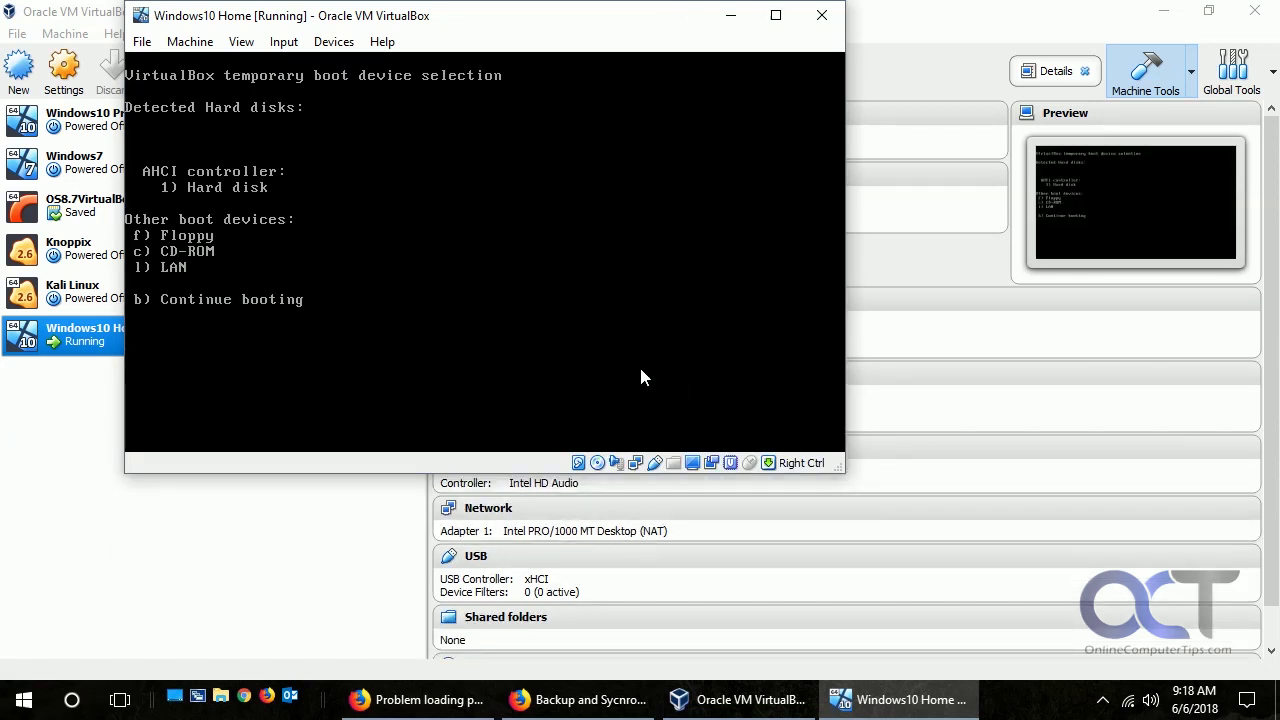
key(b)
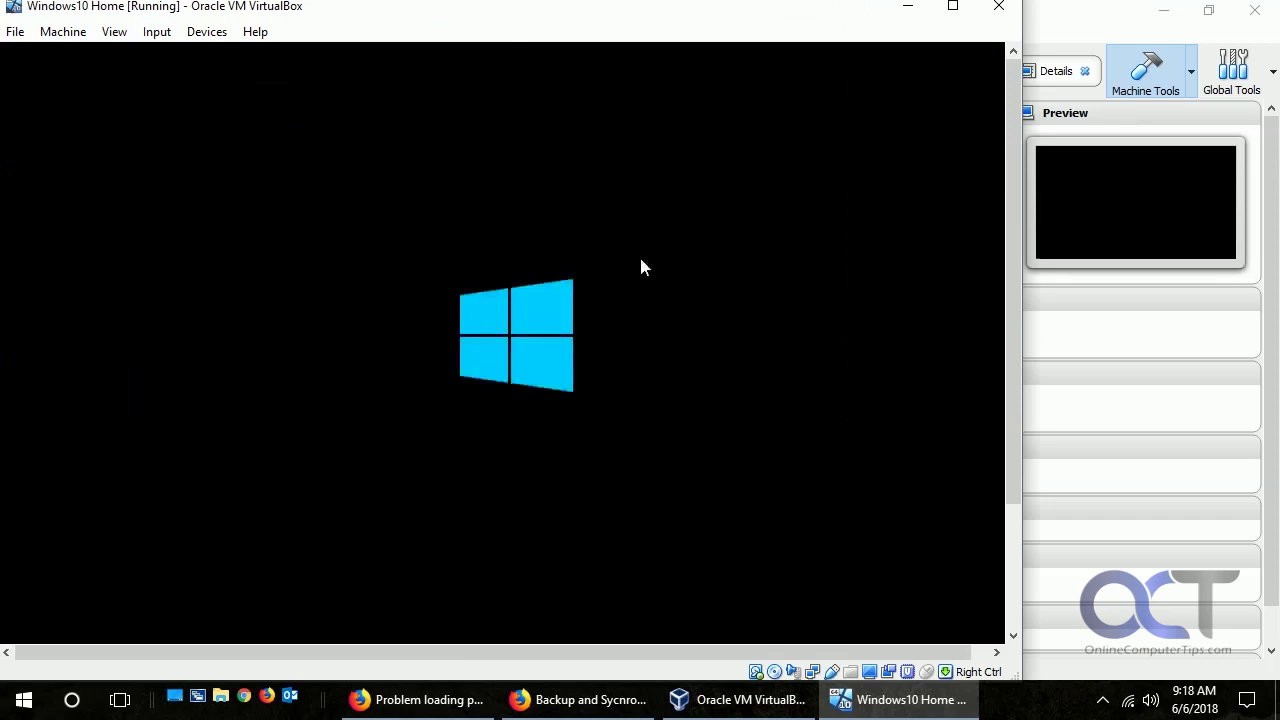
drag(589, 29, 771, 41)
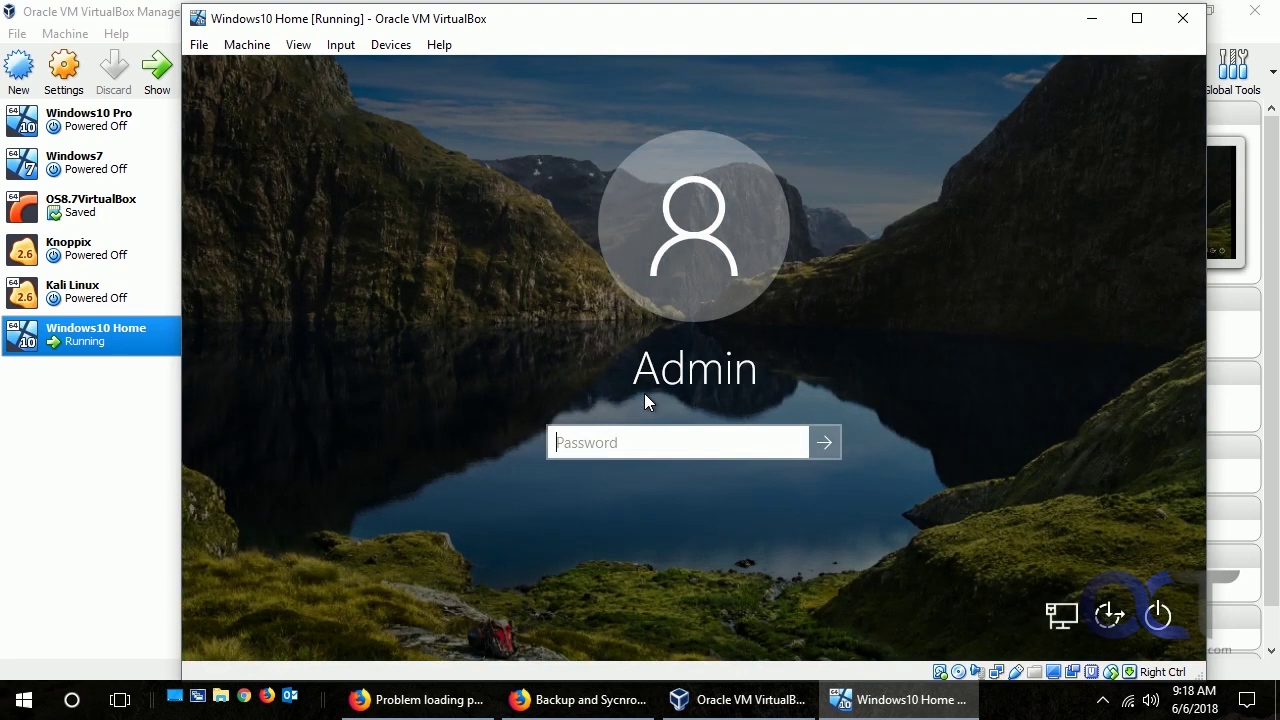
- Sign in as Admin using the newly set password
click(640, 442)
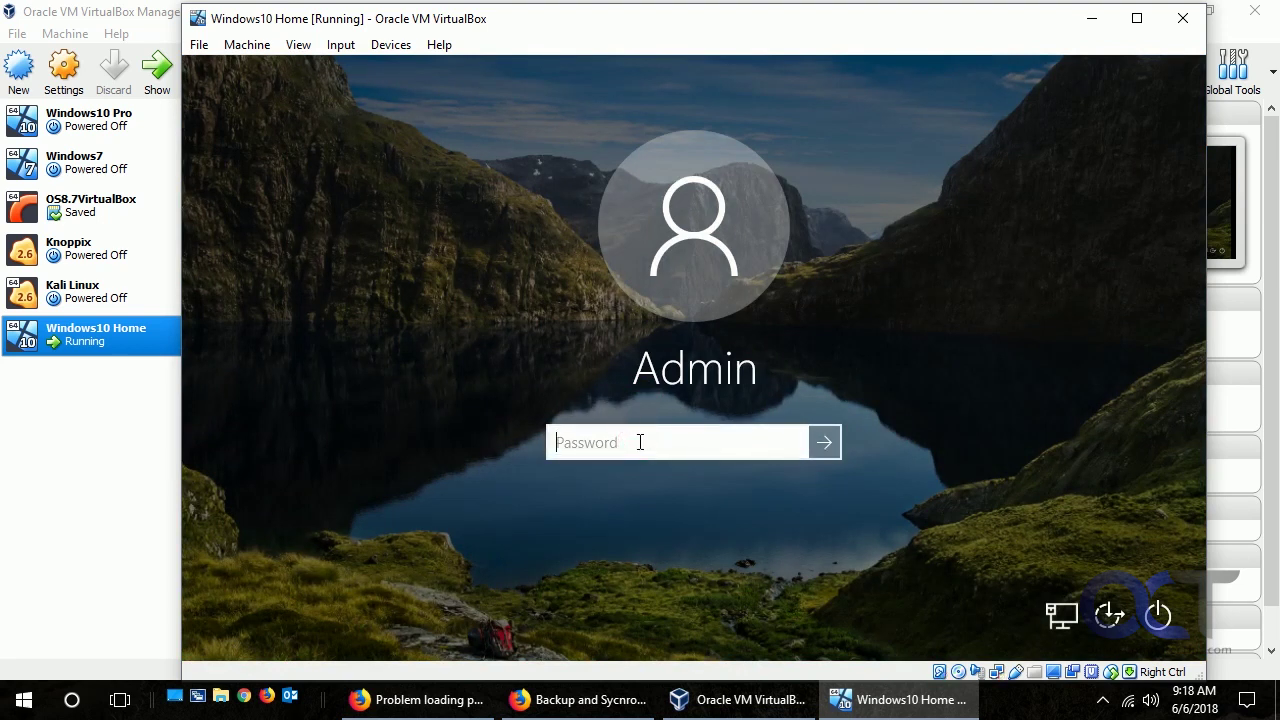
click(824, 442)
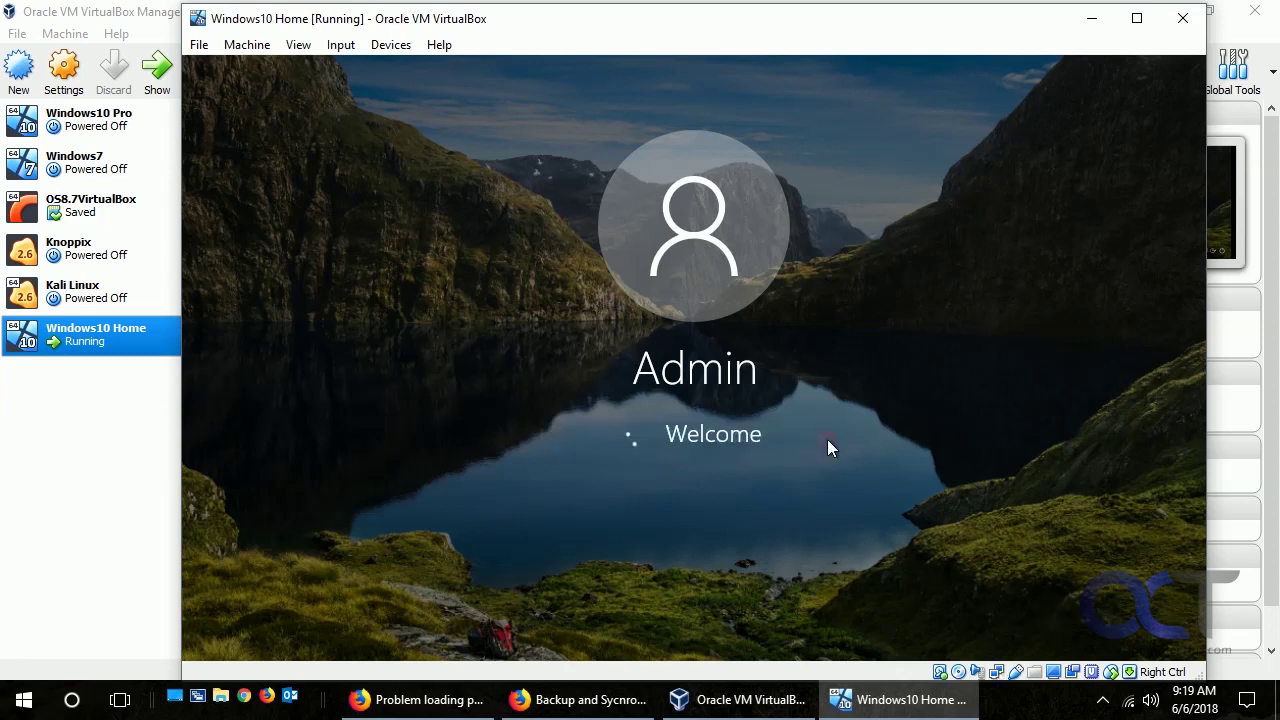